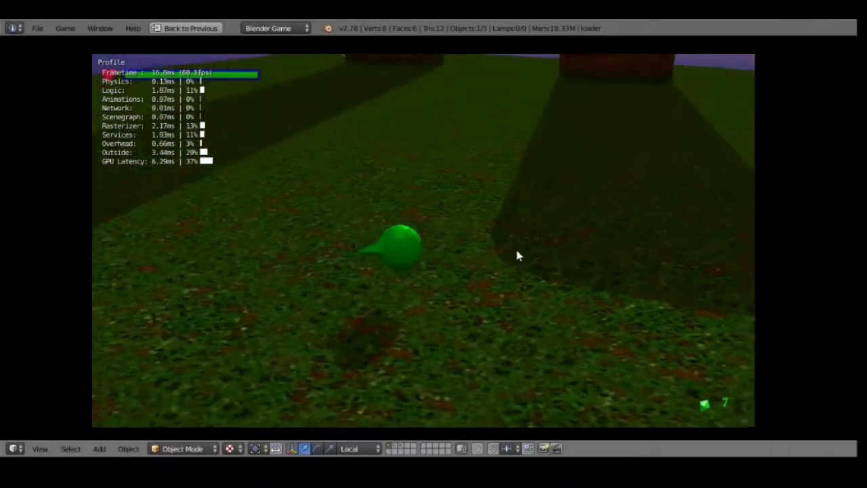
# Choose the player001_diamante asset from its library and drop a diamond onto the grass
pyautogui.rightClick(499, 193)
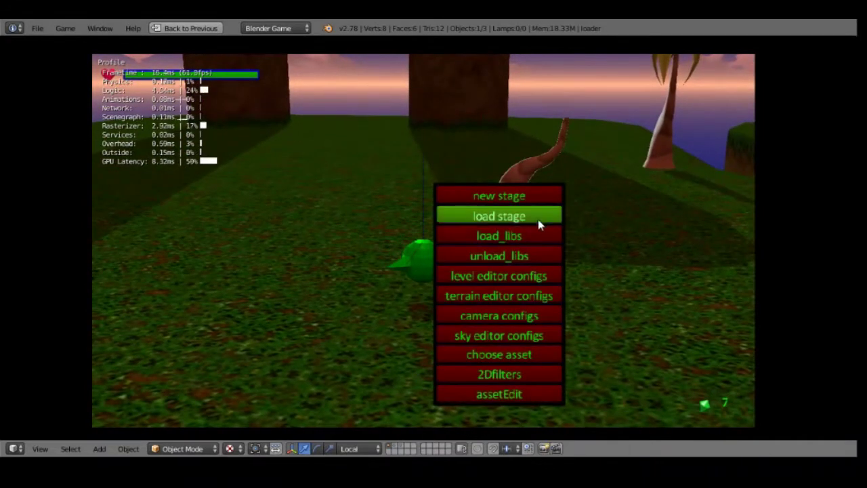
pyautogui.click(518, 355)
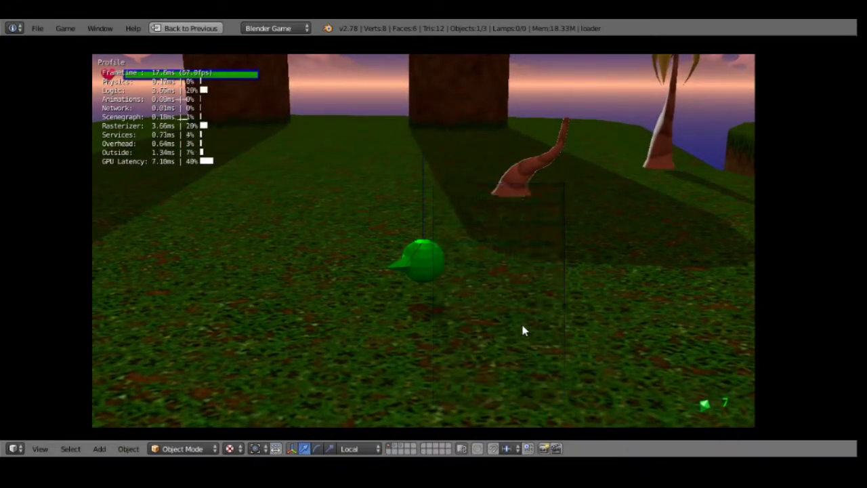
pyautogui.click(261, 223)
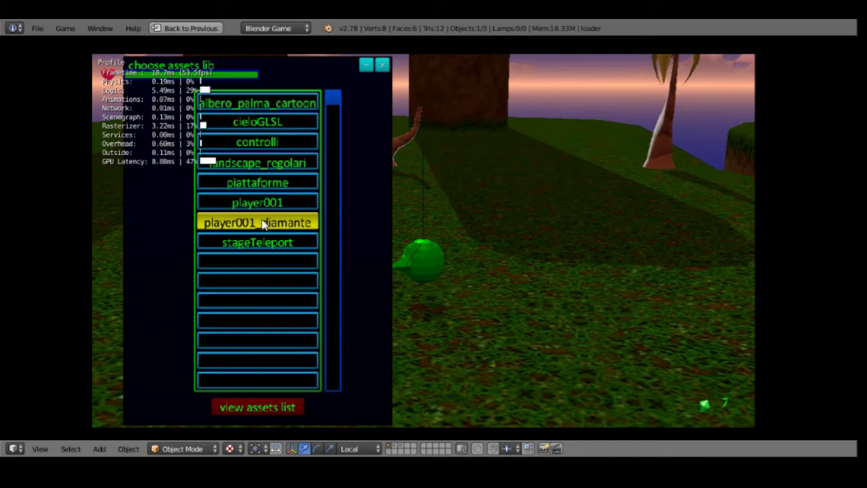
pyautogui.click(268, 408)
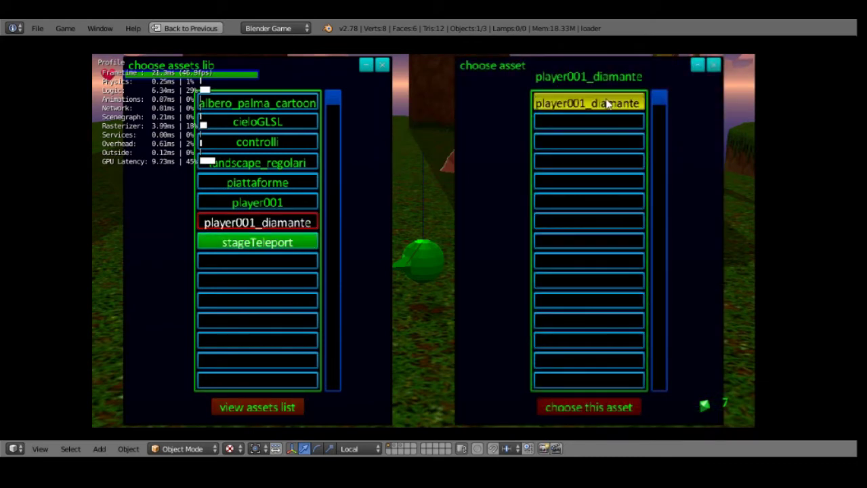
pyautogui.click(587, 103)
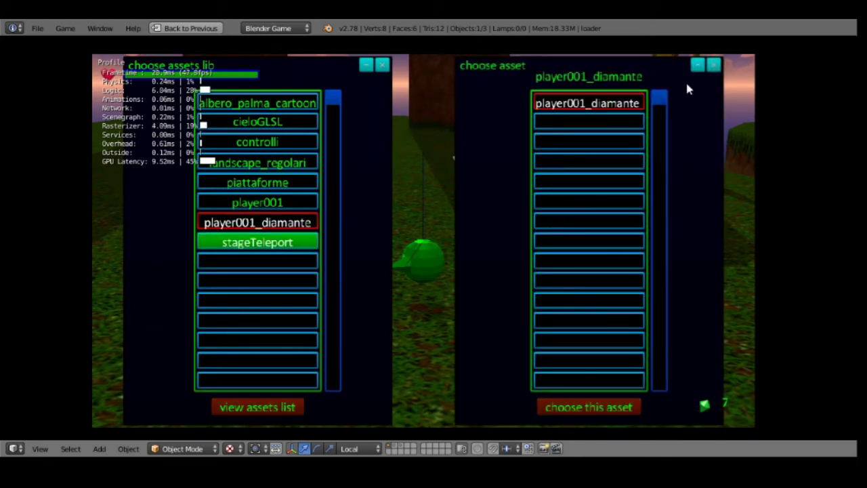
pyautogui.click(714, 66)
pyautogui.click(382, 64)
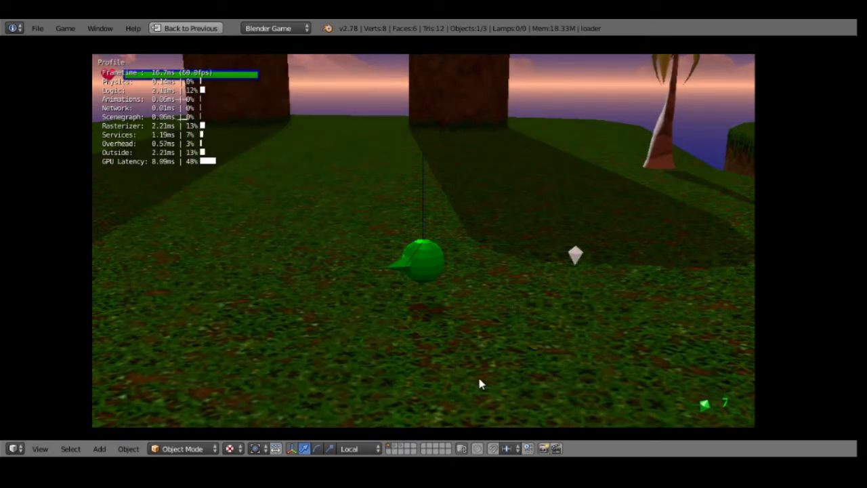
pyautogui.click(479, 384)
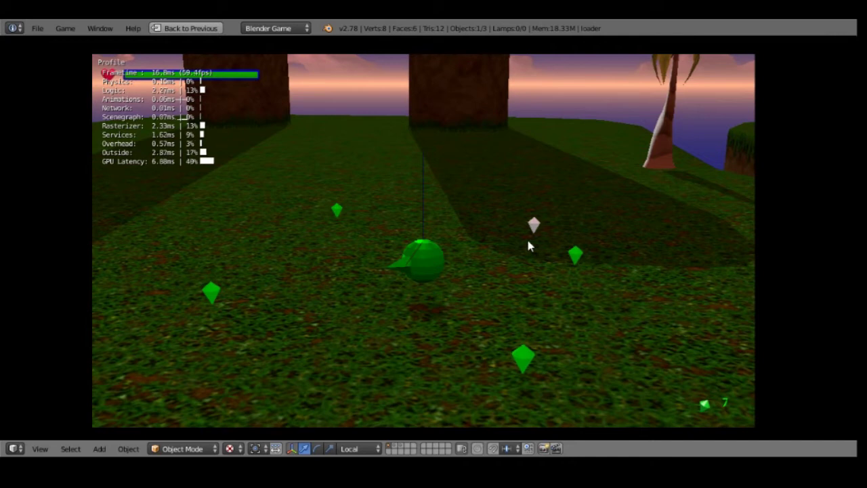
# Change player001_diamante.5's editable_Color value to [1.0, 0.0, 0.0, 1.0]
pyautogui.rightClick(575, 263)
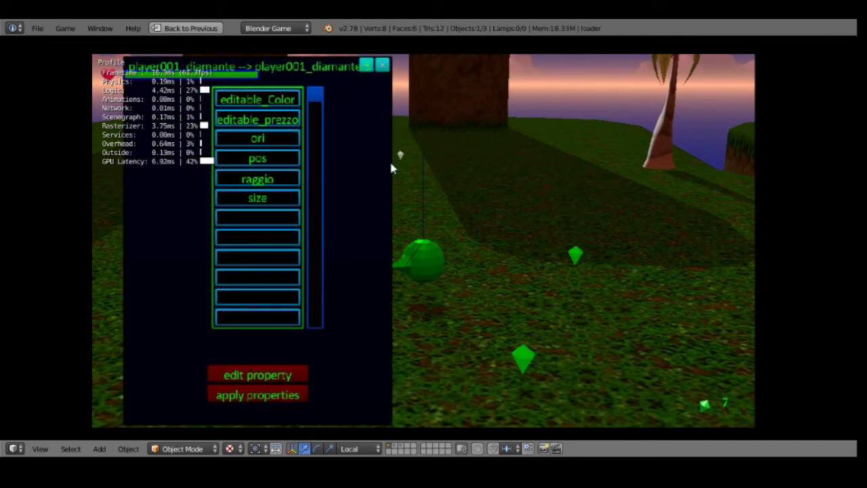
pyautogui.click(284, 376)
pyautogui.click(422, 249)
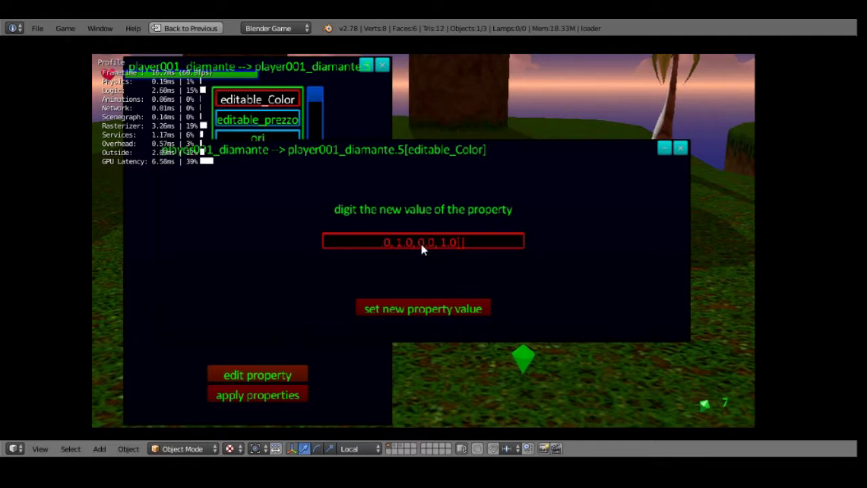
pyautogui.press('Home')
pyautogui.press('Right')
pyautogui.press('Right')
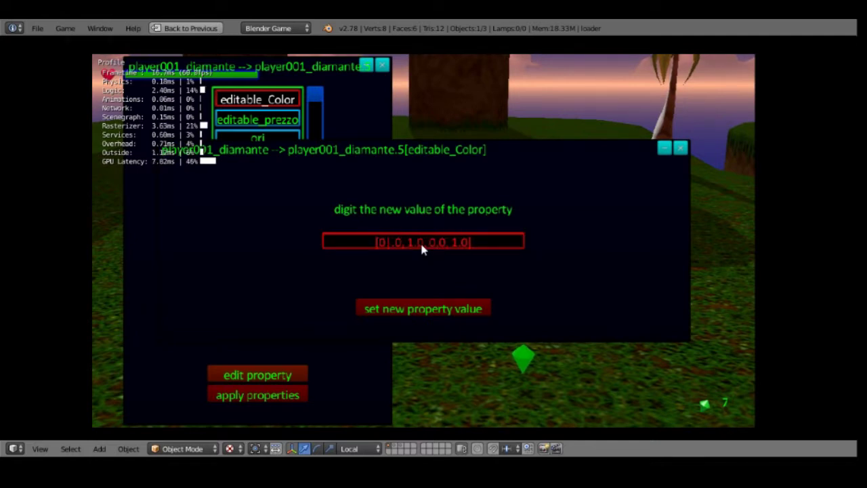
pyautogui.press('BackSpace')
pyautogui.write('1')
pyautogui.press('Right')
pyautogui.press('Right')
pyautogui.press('Right')
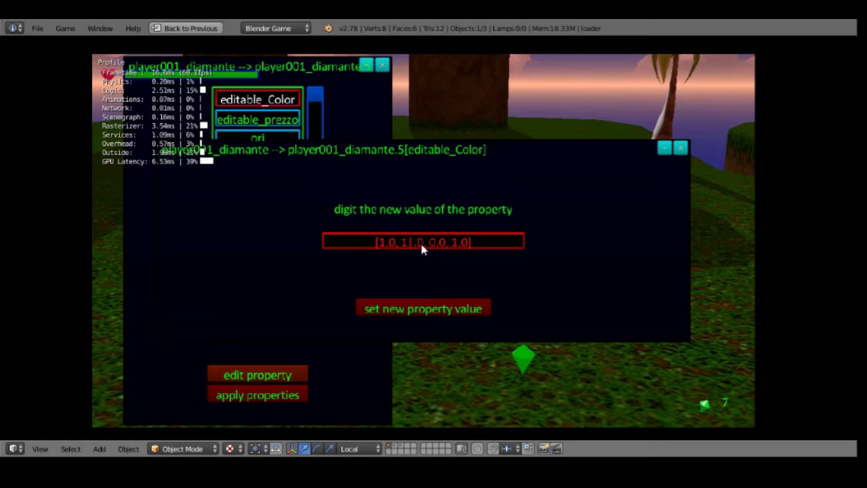
pyautogui.press('BackSpace')
pyautogui.write('0')
pyautogui.click(427, 305)
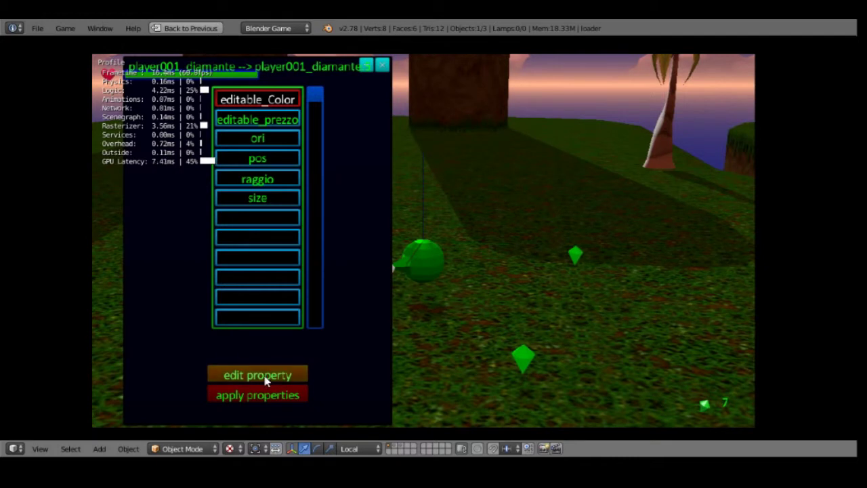
# Keep the diamond's editable_prezzo price at 1
pyautogui.click(269, 126)
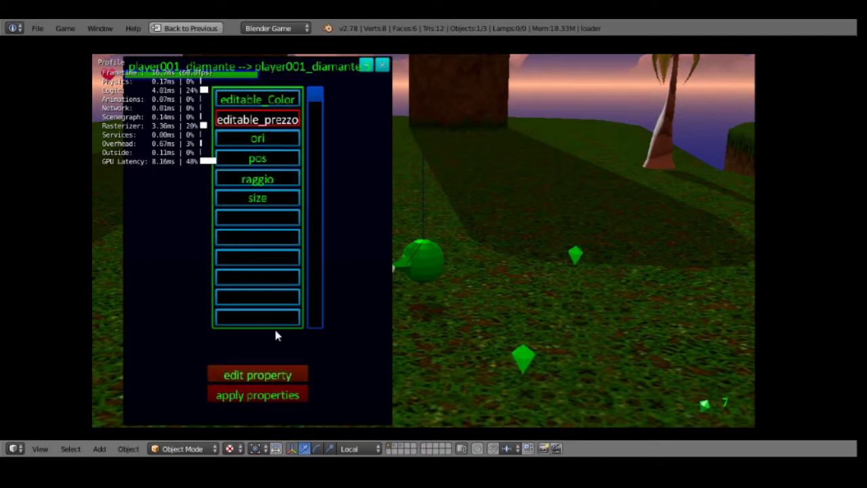
pyautogui.click(288, 370)
pyautogui.click(436, 242)
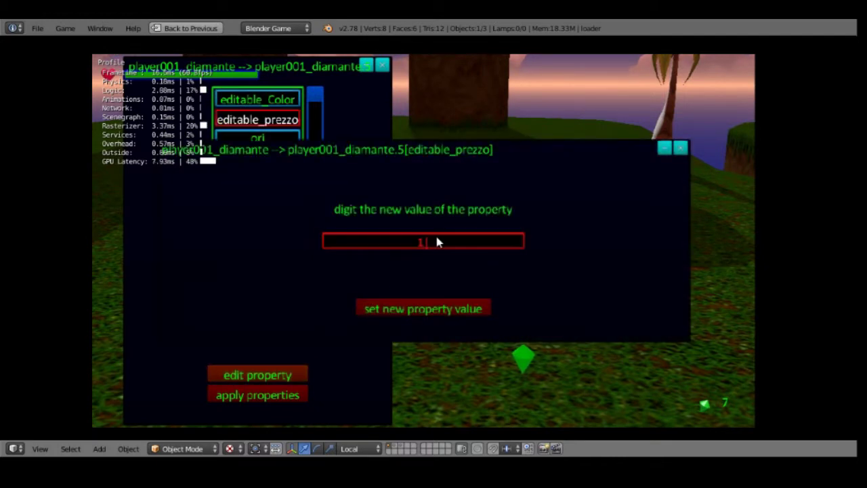
pyautogui.click(433, 309)
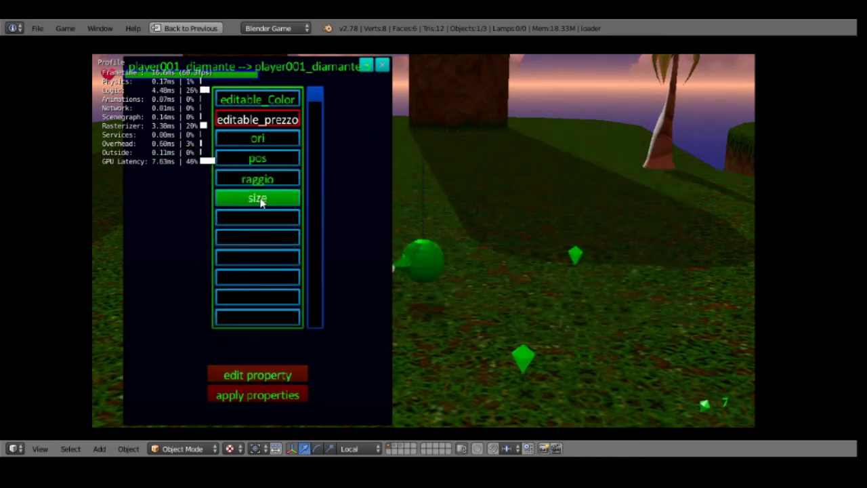
# Set the diamond's size to (1.0, 1.0, 4.0) so it stands tall
pyautogui.click(277, 264)
pyautogui.click(266, 378)
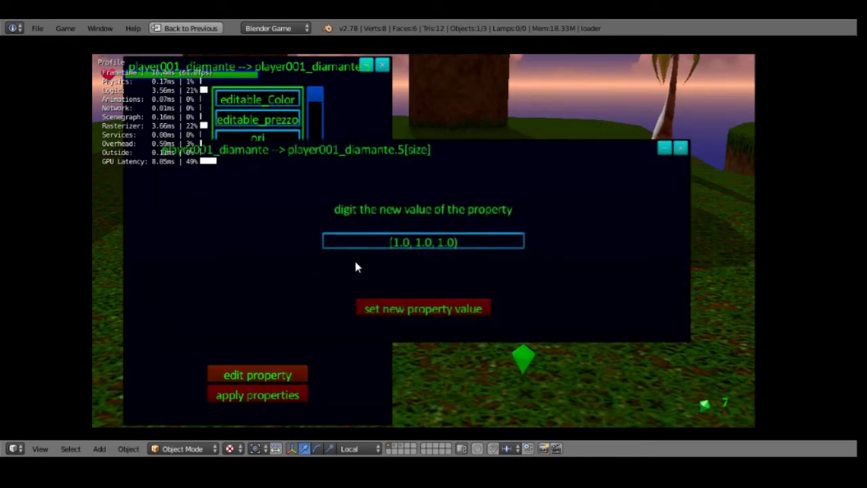
pyautogui.click(410, 245)
pyautogui.press('Left')
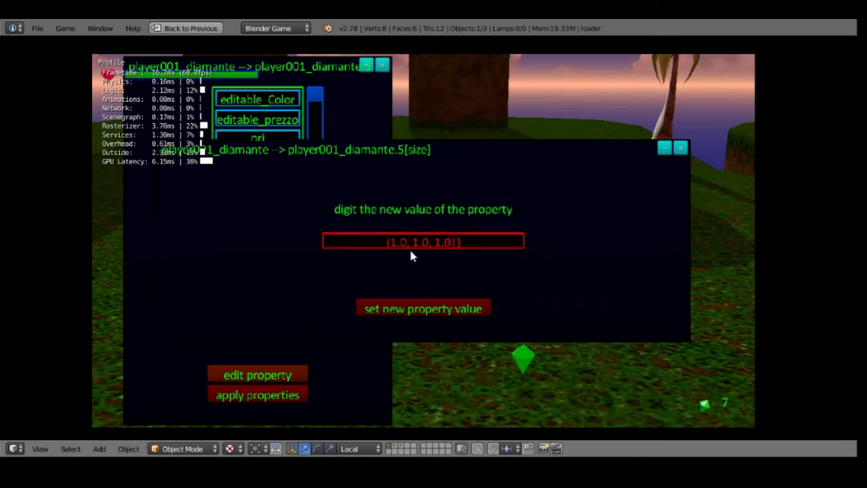
pyautogui.press('Left')
pyautogui.press('Left')
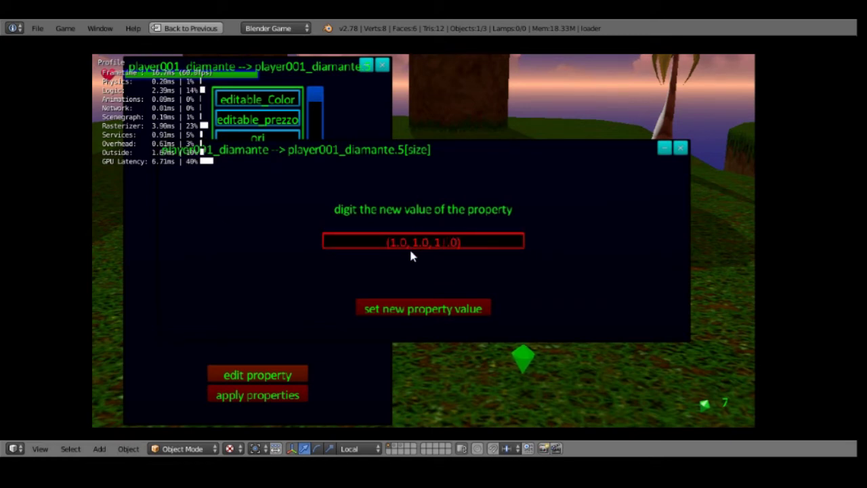
pyautogui.click(405, 309)
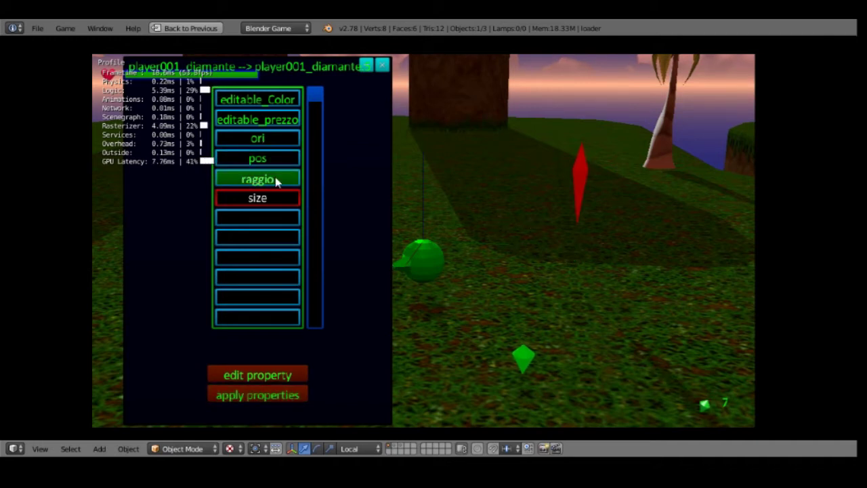
# Change the red diamond's size to (3.0, 3.0, 4.0), apply it and reload the properties
pyautogui.click(266, 204)
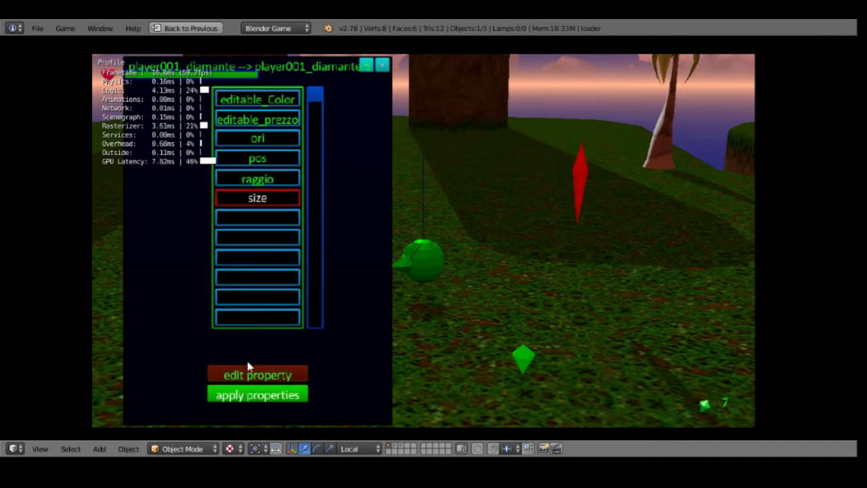
pyautogui.click(253, 377)
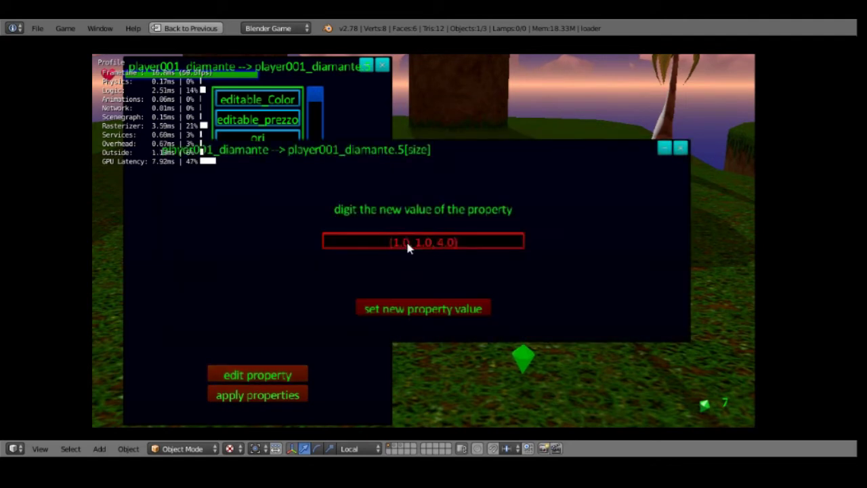
pyautogui.press('Left')
pyautogui.press('Left')
pyautogui.press('Left')
pyautogui.press('Left')
pyautogui.press('Left')
pyautogui.press('Left')
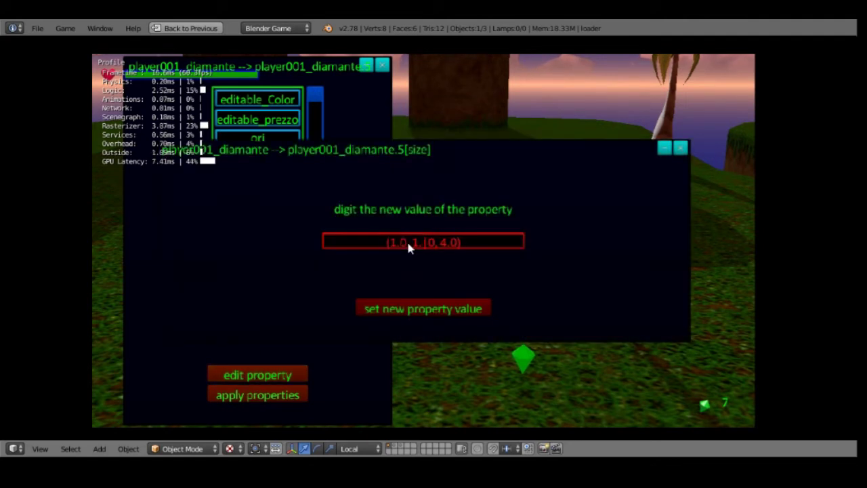
pyautogui.press('BackSpace')
pyautogui.write('3')
pyautogui.press('BackSpace')
pyautogui.write('3')
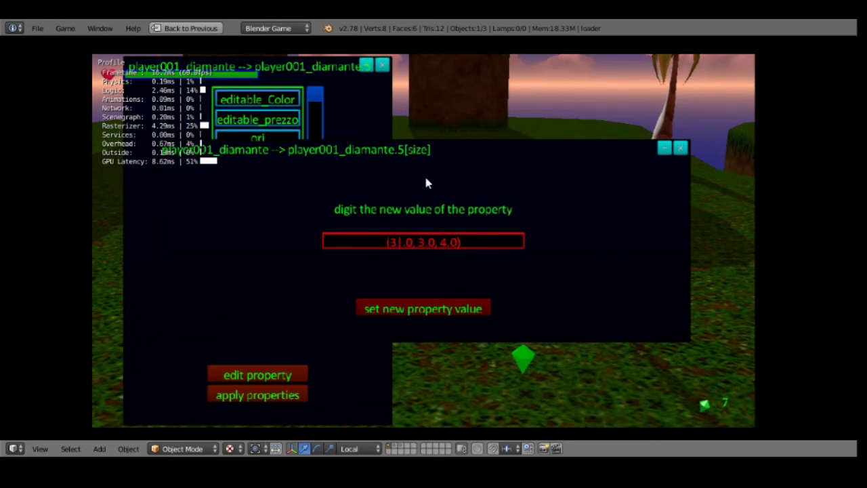
pyautogui.click(435, 311)
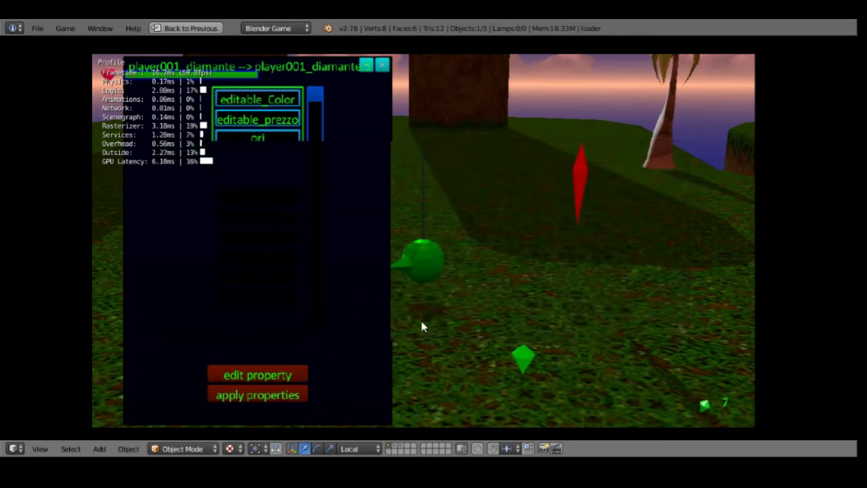
pyautogui.click(283, 397)
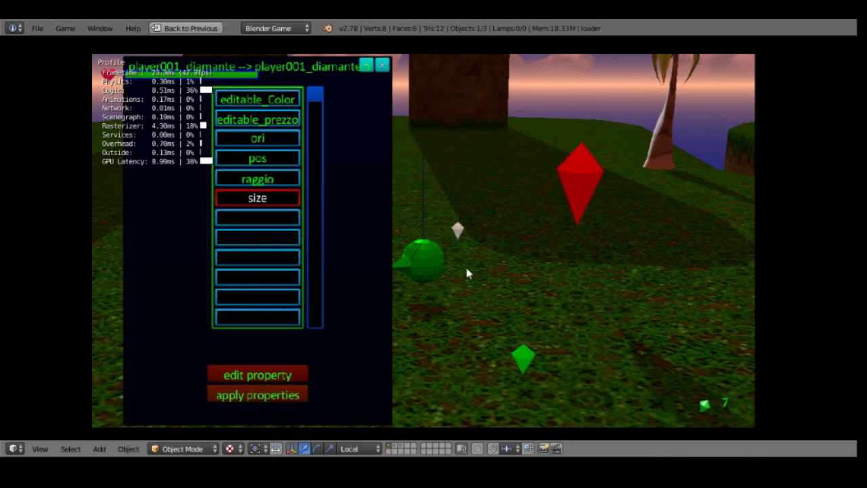
pyautogui.click(521, 363)
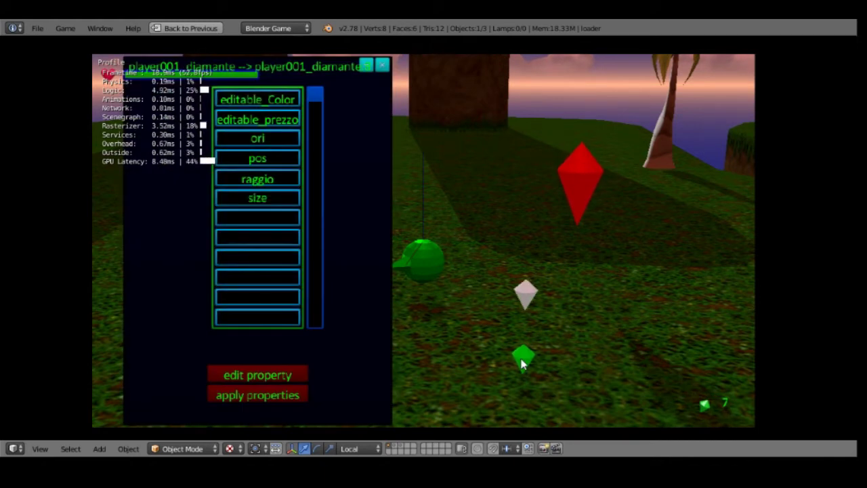
# Set the green diamond's editable_Color first value to 1.0, making it yellow, then close the editor
pyautogui.click(271, 99)
pyautogui.click(266, 376)
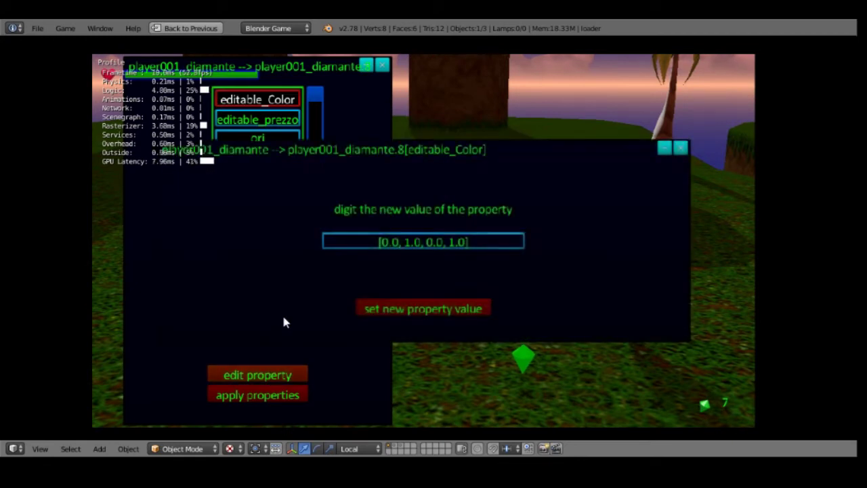
pyautogui.click(393, 244)
pyautogui.write('1')
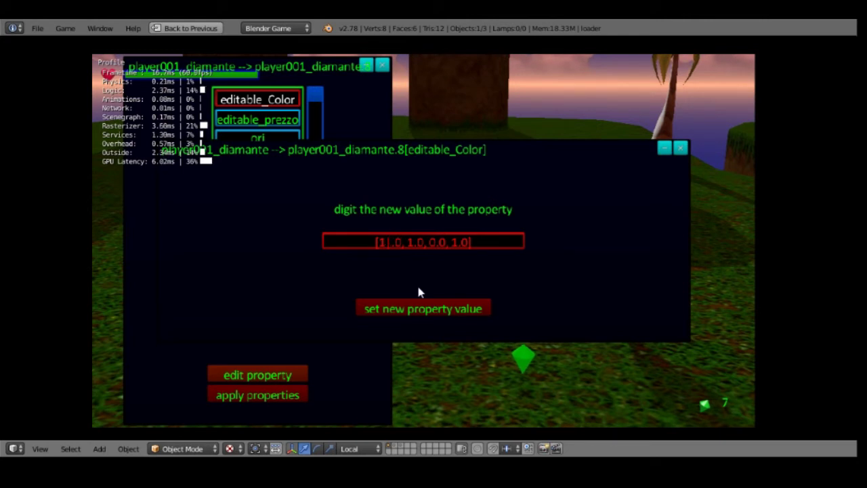
pyautogui.click(418, 309)
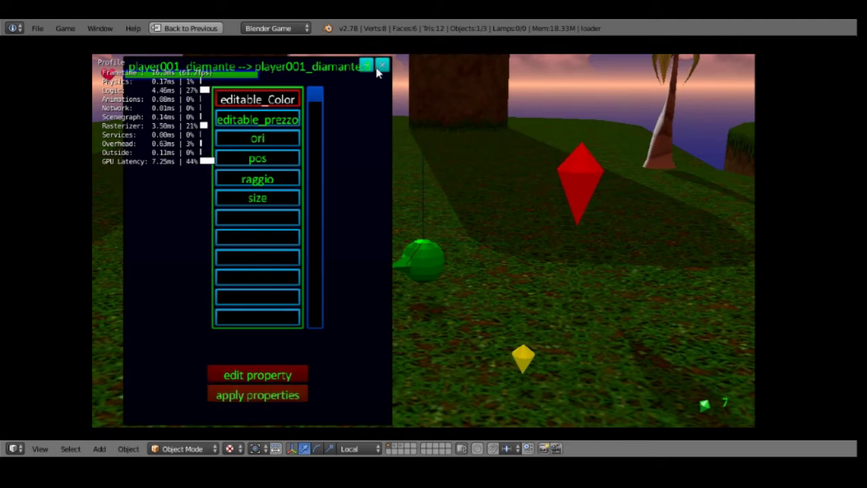
pyautogui.click(379, 67)
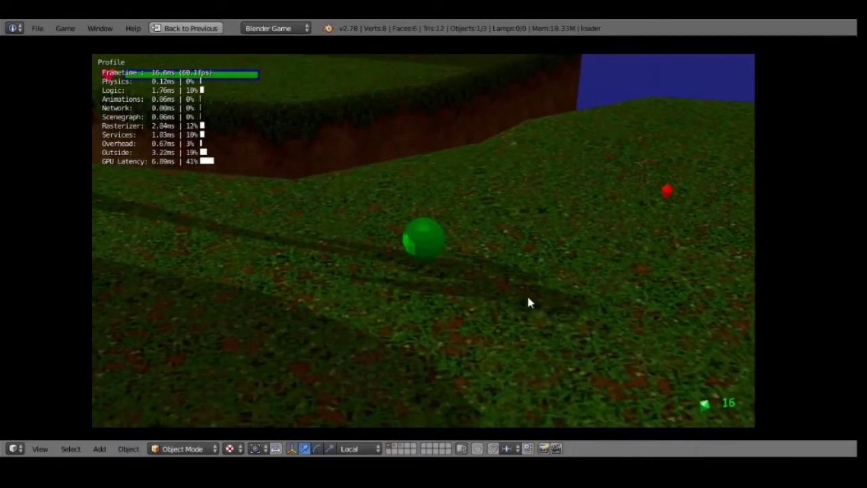
# Choose the ascensore asset from the piattaforme library and drop it beside the ball
pyautogui.rightClick(586, 251)
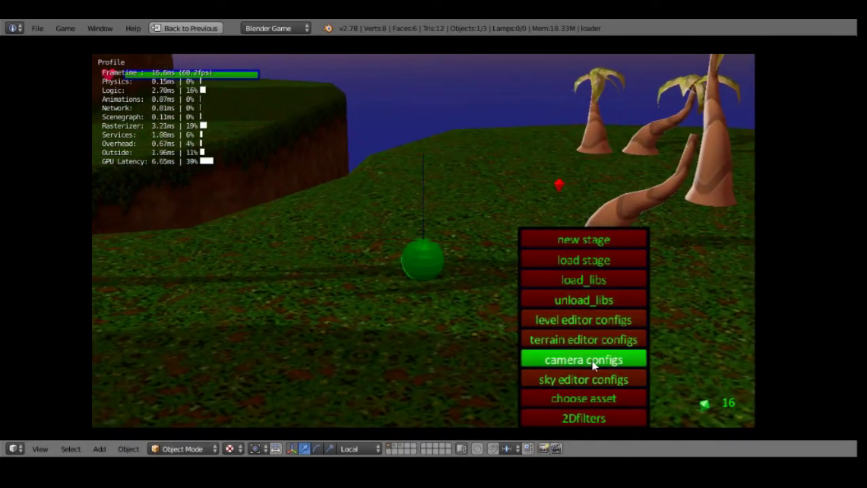
pyautogui.click(587, 398)
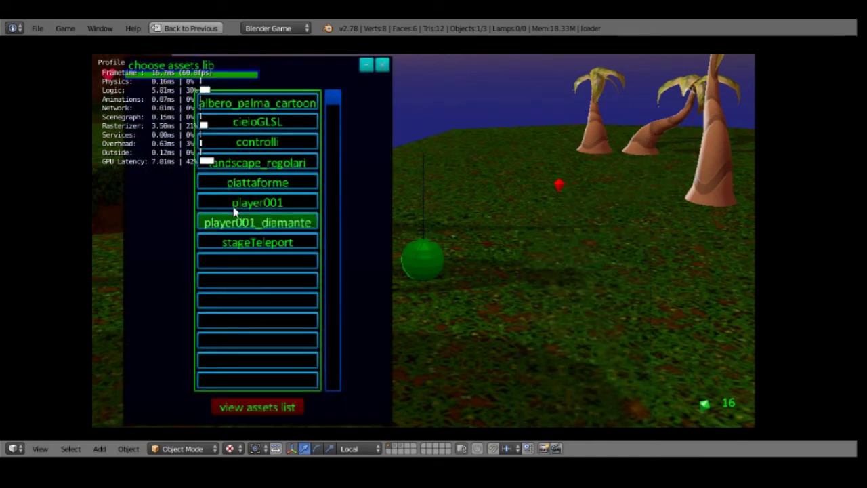
pyautogui.click(257, 192)
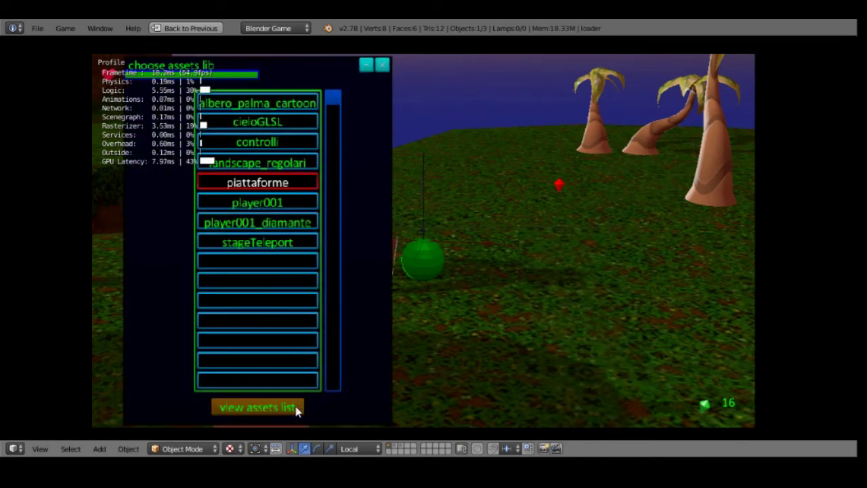
pyautogui.click(296, 409)
pyautogui.click(580, 408)
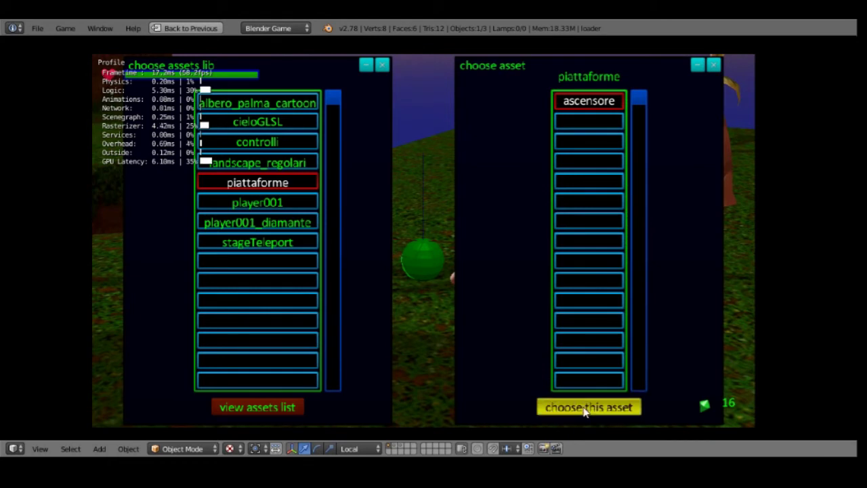
pyautogui.click(715, 65)
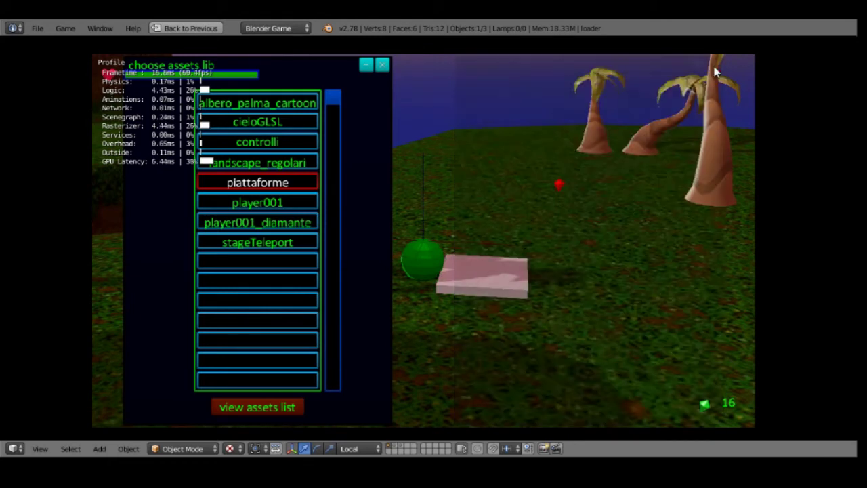
pyautogui.click(383, 65)
pyautogui.click(598, 258)
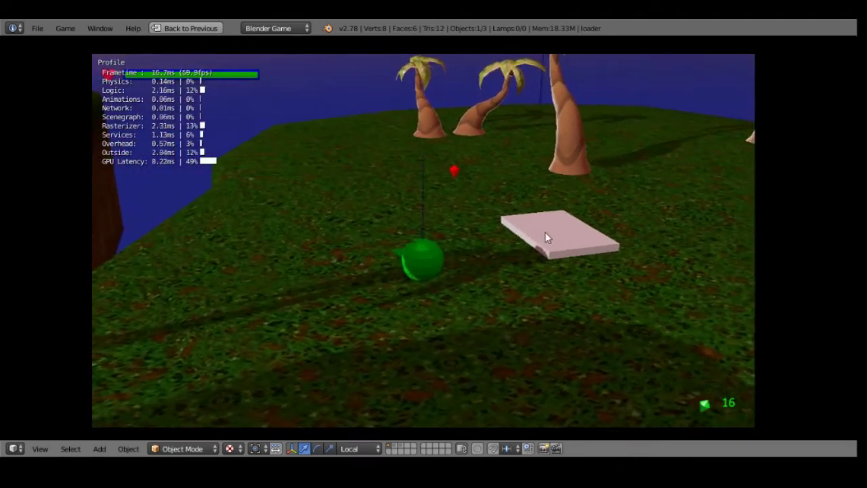
# Set the ascensore.2 platform's editable_ZSpeed to 0.01
pyautogui.click(545, 232)
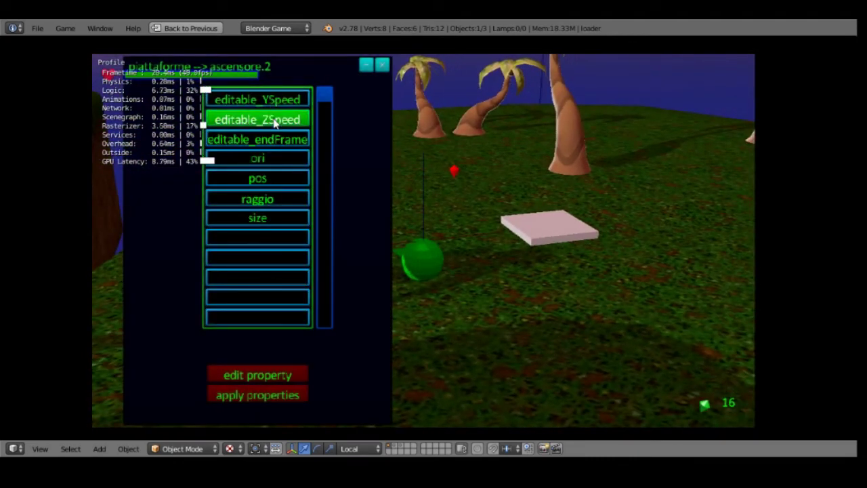
pyautogui.click(252, 376)
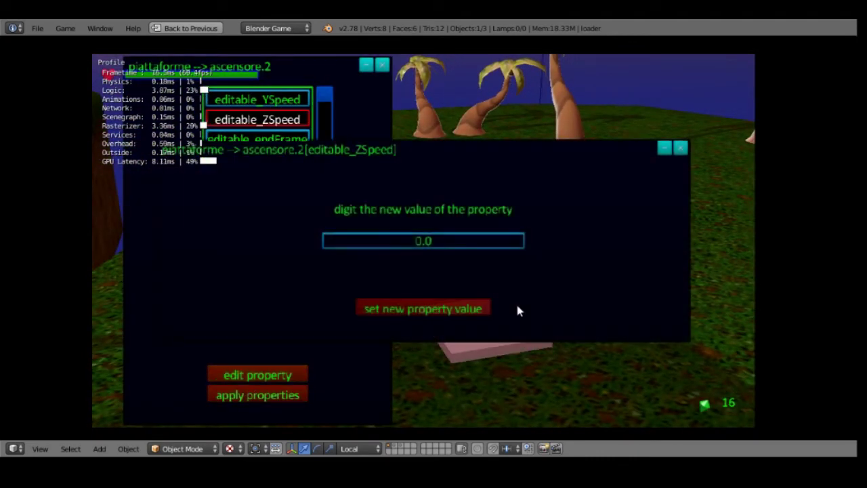
pyautogui.click(466, 241)
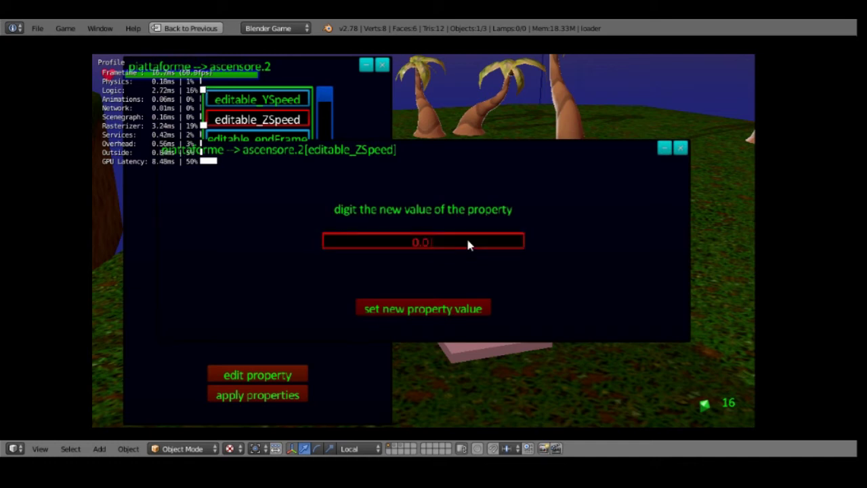
pyautogui.write('1')
pyautogui.click(446, 310)
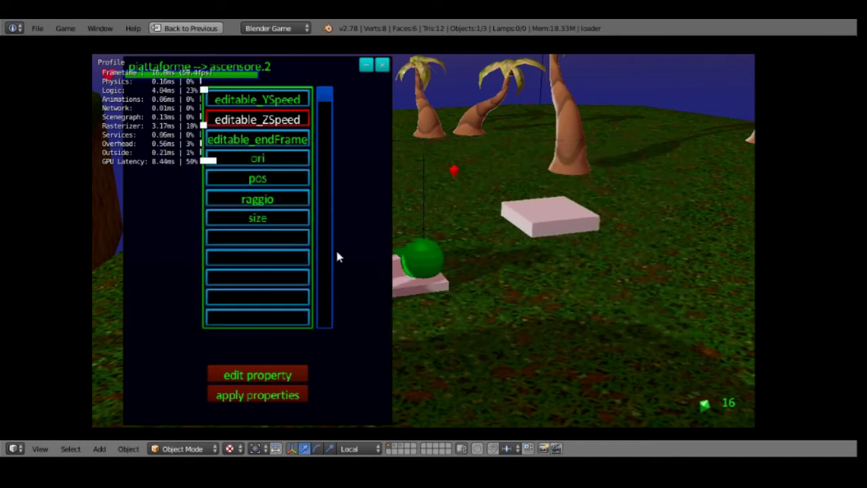
# Change the platform's size to (2.0, 2.0, 0.2)
pyautogui.click(260, 393)
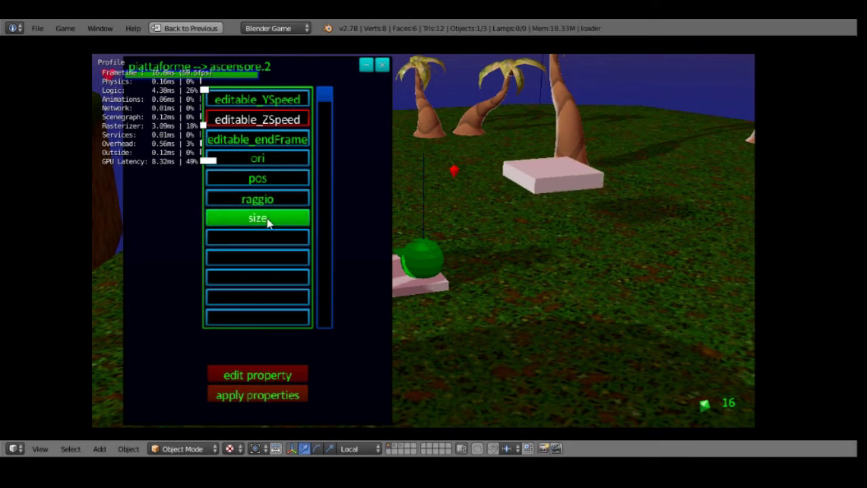
pyautogui.click(266, 220)
pyautogui.click(277, 373)
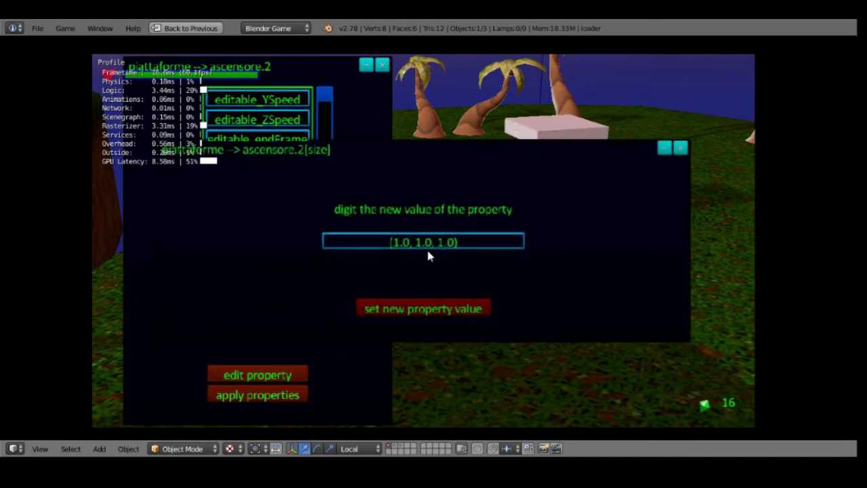
pyautogui.click(405, 244)
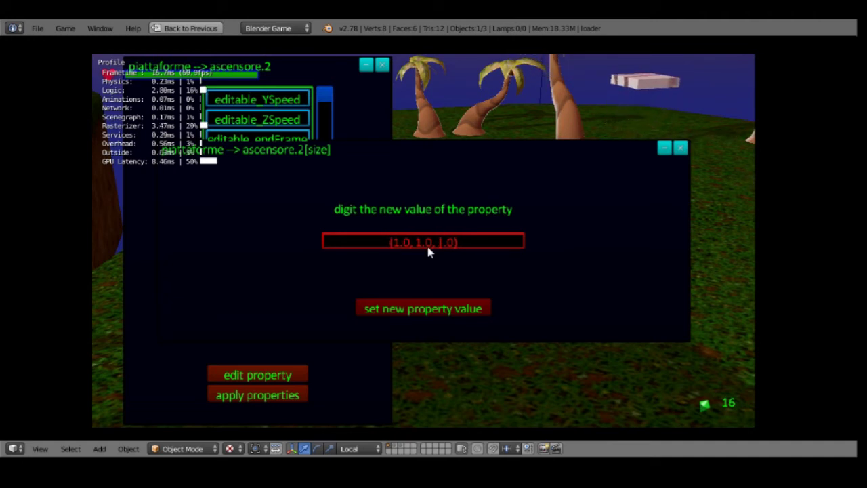
pyautogui.press('BackSpace')
pyautogui.write('0')
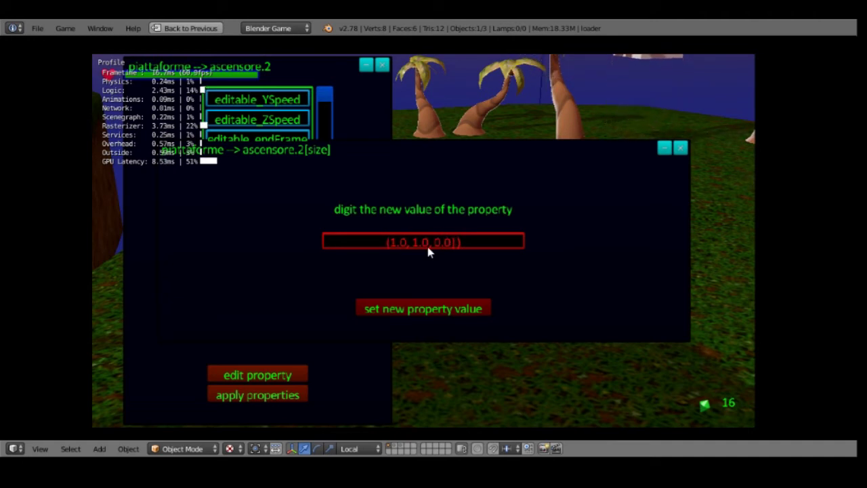
pyautogui.press('BackSpace')
pyautogui.write('2')
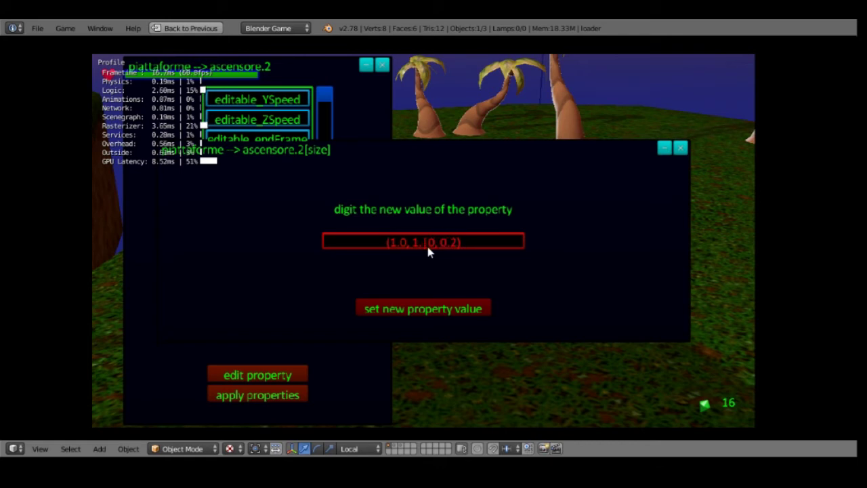
pyautogui.press('BackSpace')
pyautogui.write('2')
pyautogui.press('BackSpace')
pyautogui.write('2')
pyautogui.click(420, 303)
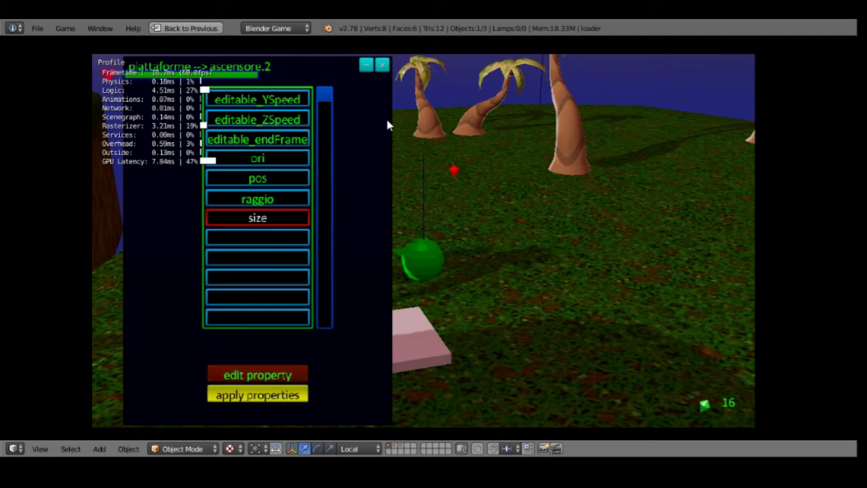
# Close the platform's property editor and drag the platform over beside the red diamond
pyautogui.click(382, 64)
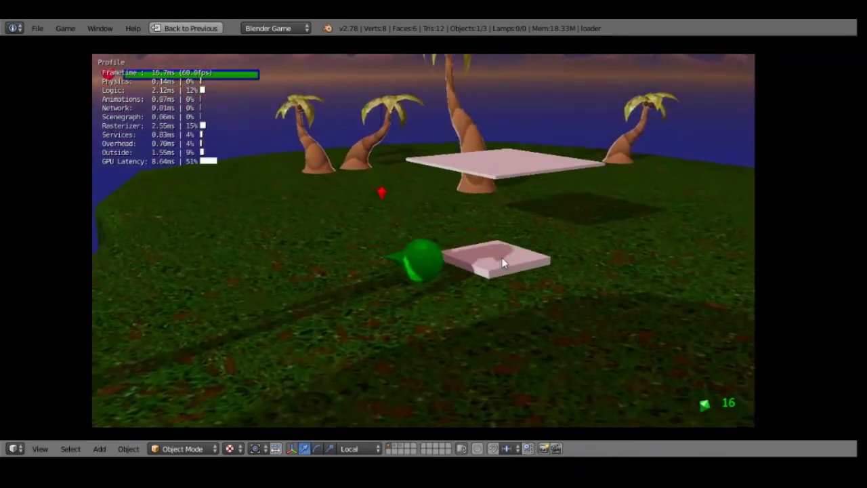
pyautogui.moveTo(503, 259)
pyautogui.mouseDown()
pyautogui.moveTo(578, 272)
pyautogui.moveTo(645, 265)
pyautogui.moveTo(384, 197)
pyautogui.moveTo(437, 337)
pyautogui.mouseUp()
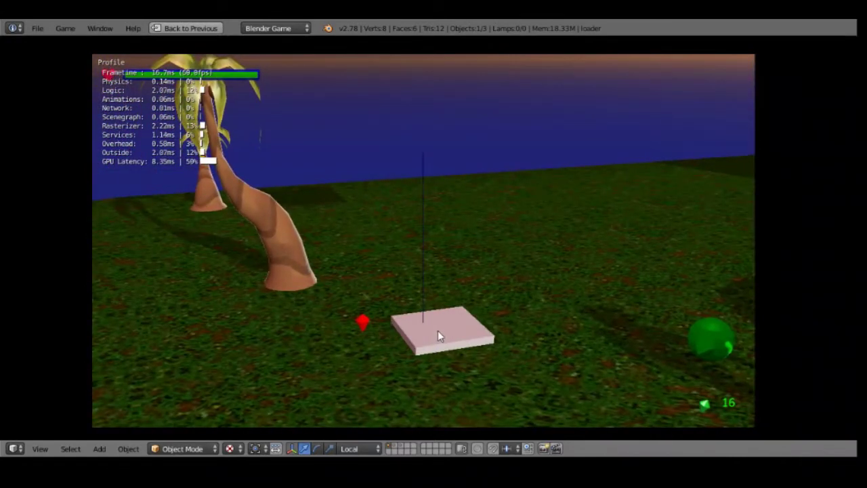
pyautogui.moveTo(438, 332); pyautogui.dragTo(542, 315)
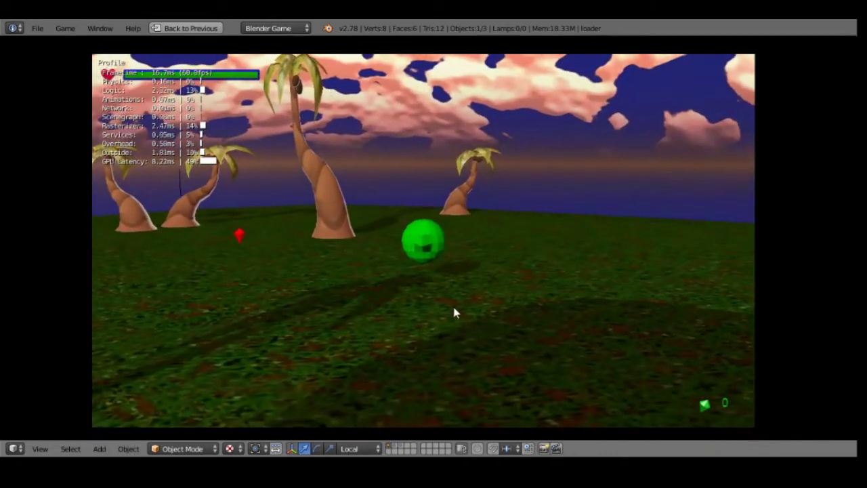
# Bring the elevator platform in beneath the green ball so it lifts the ball
pyautogui.click(435, 232)
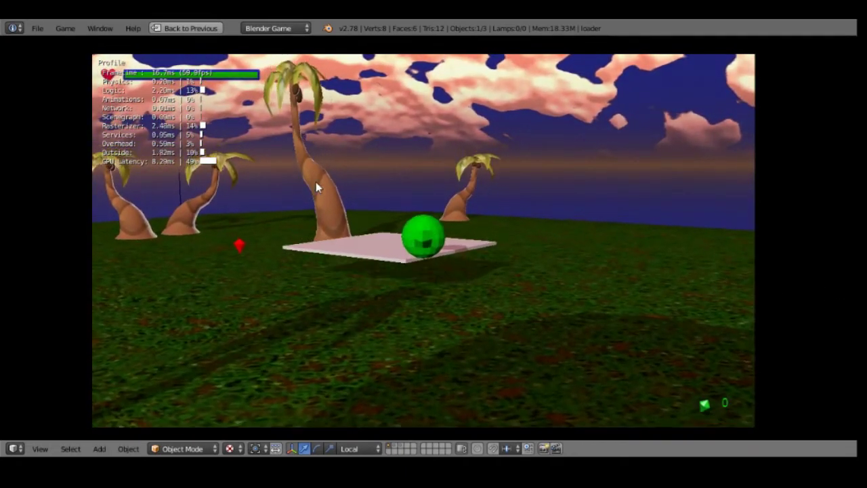